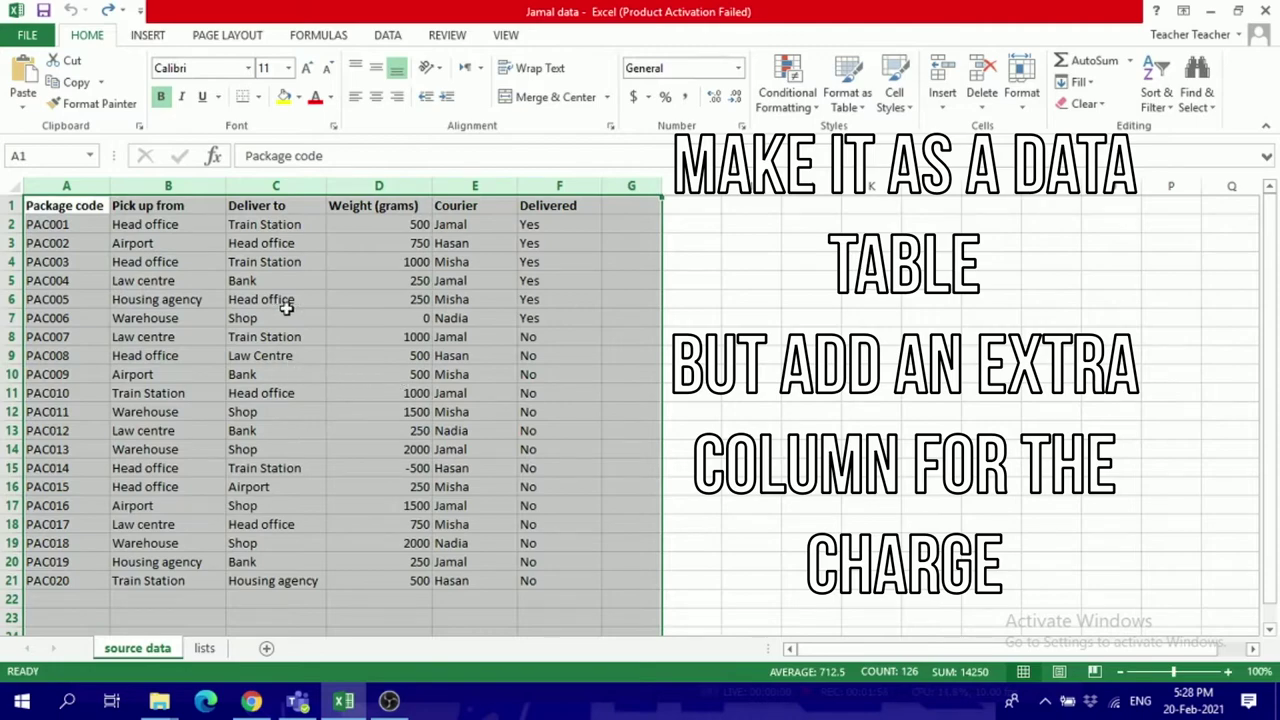
- Select columns A through G, which hold the package data
left_click(345, 302)
left_click_drag(66, 186, 658, 184)
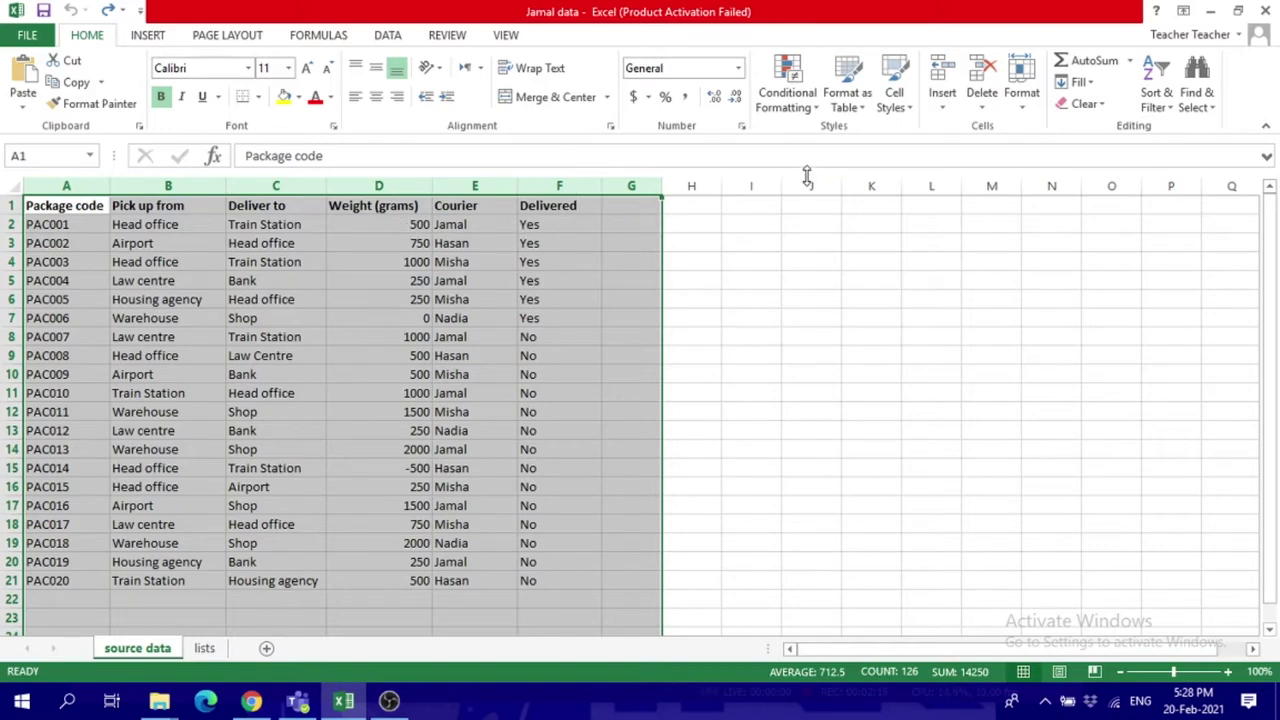
- Format the package data as a styled table with headers
left_click(849, 105)
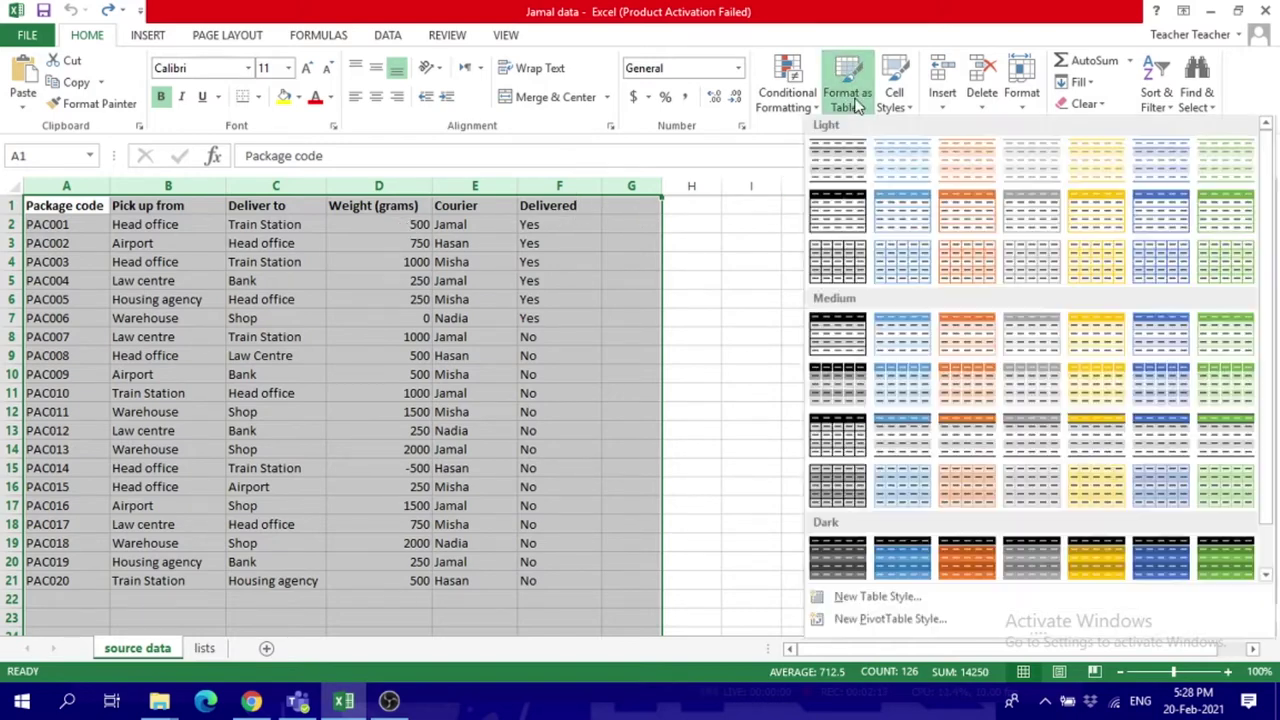
left_click(900, 214)
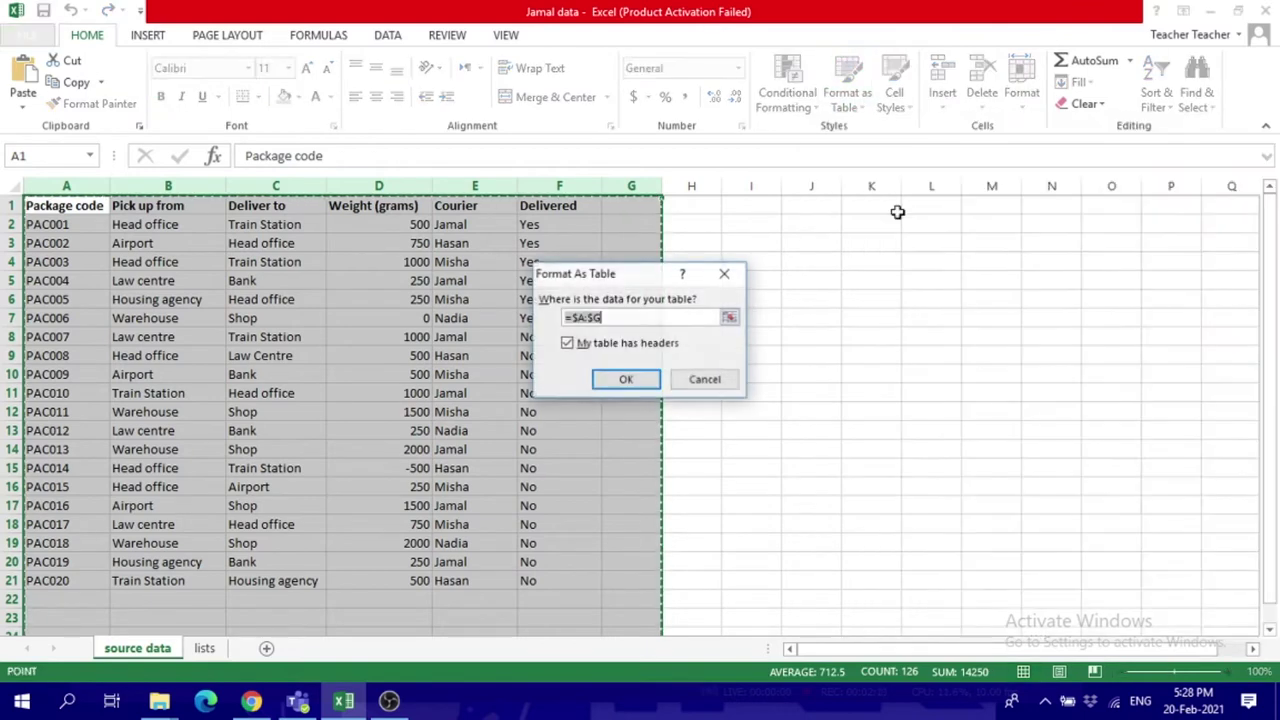
left_click(626, 380)
left_click(654, 206)
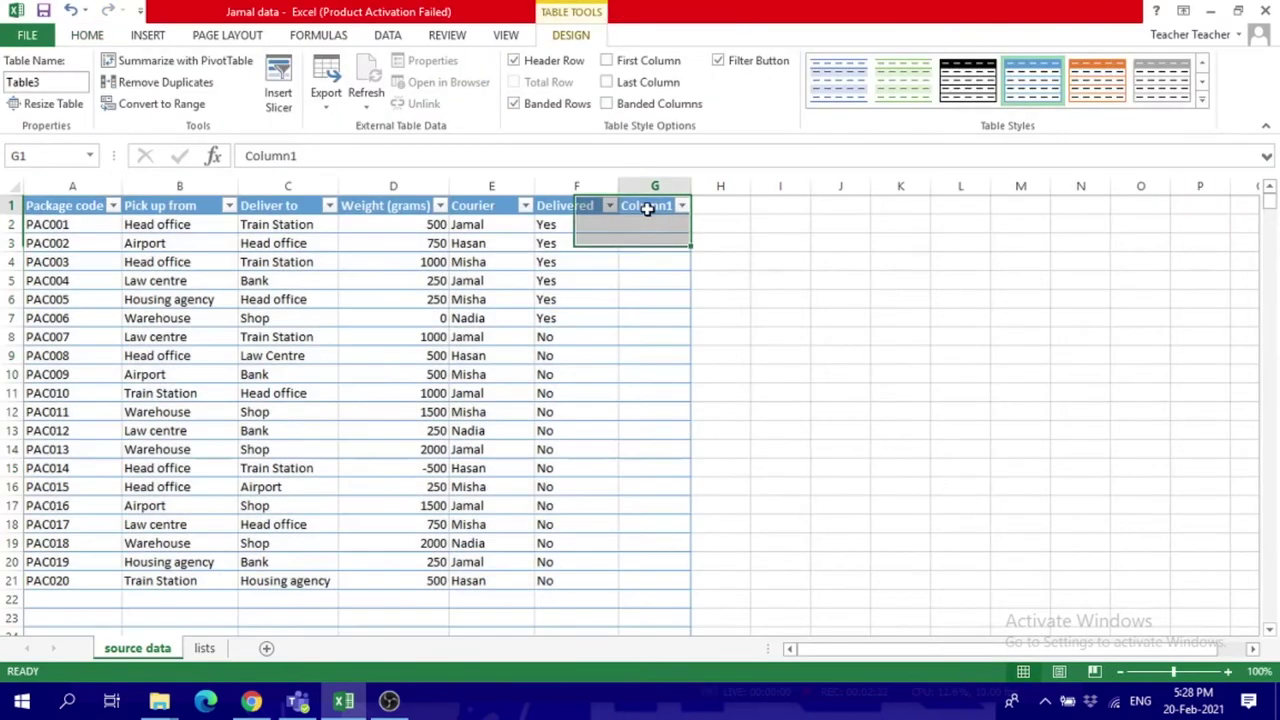
- Rename the new Column1 header in G1 to Charge
double_click(660, 204)
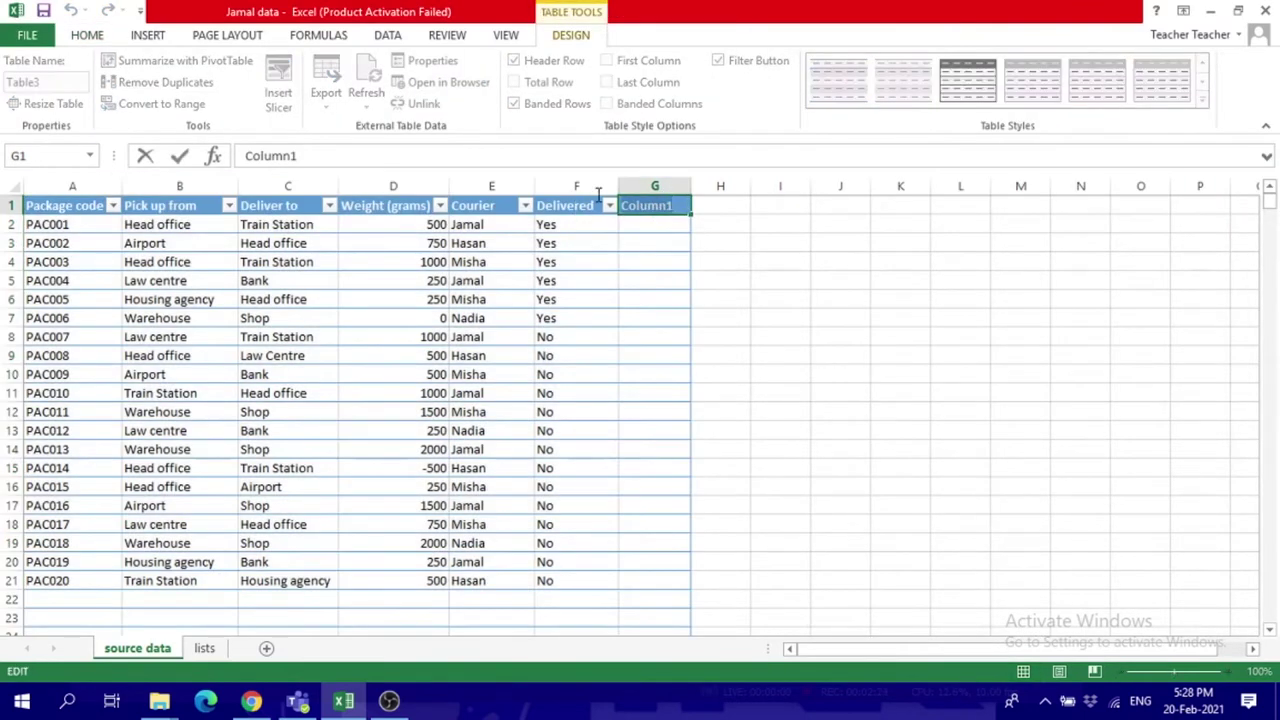
type("Charge")
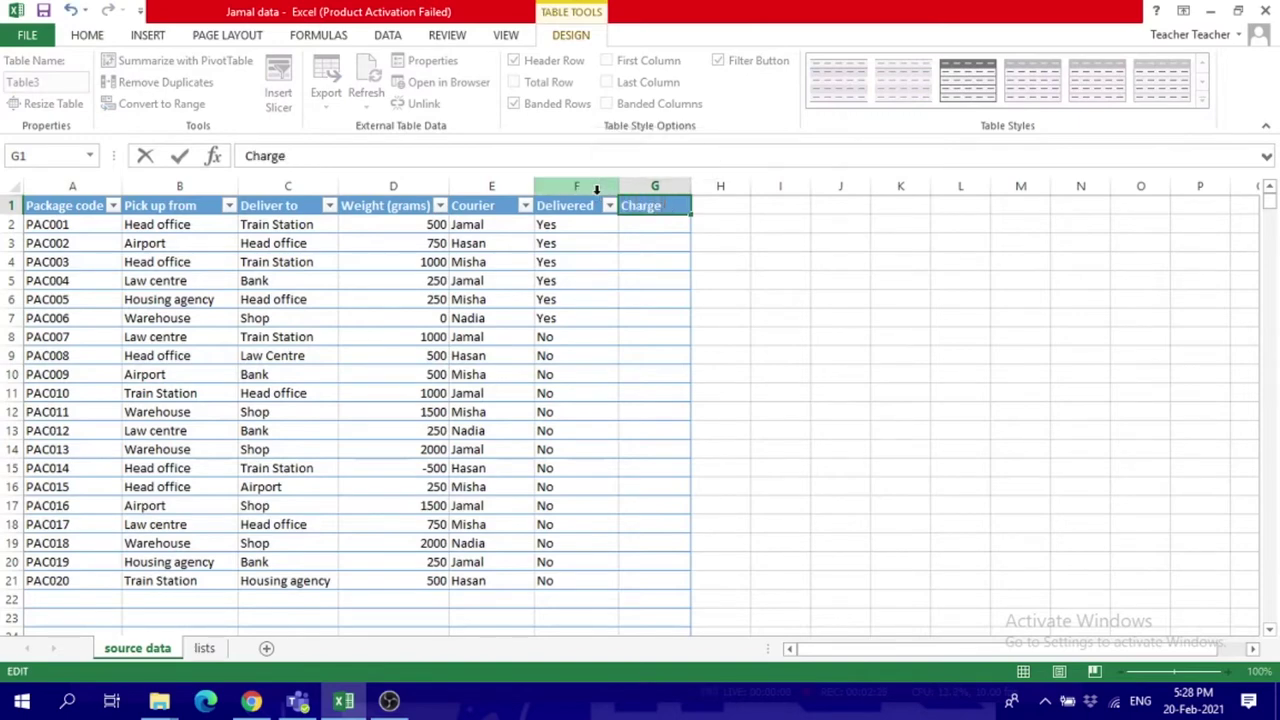
key("Return")
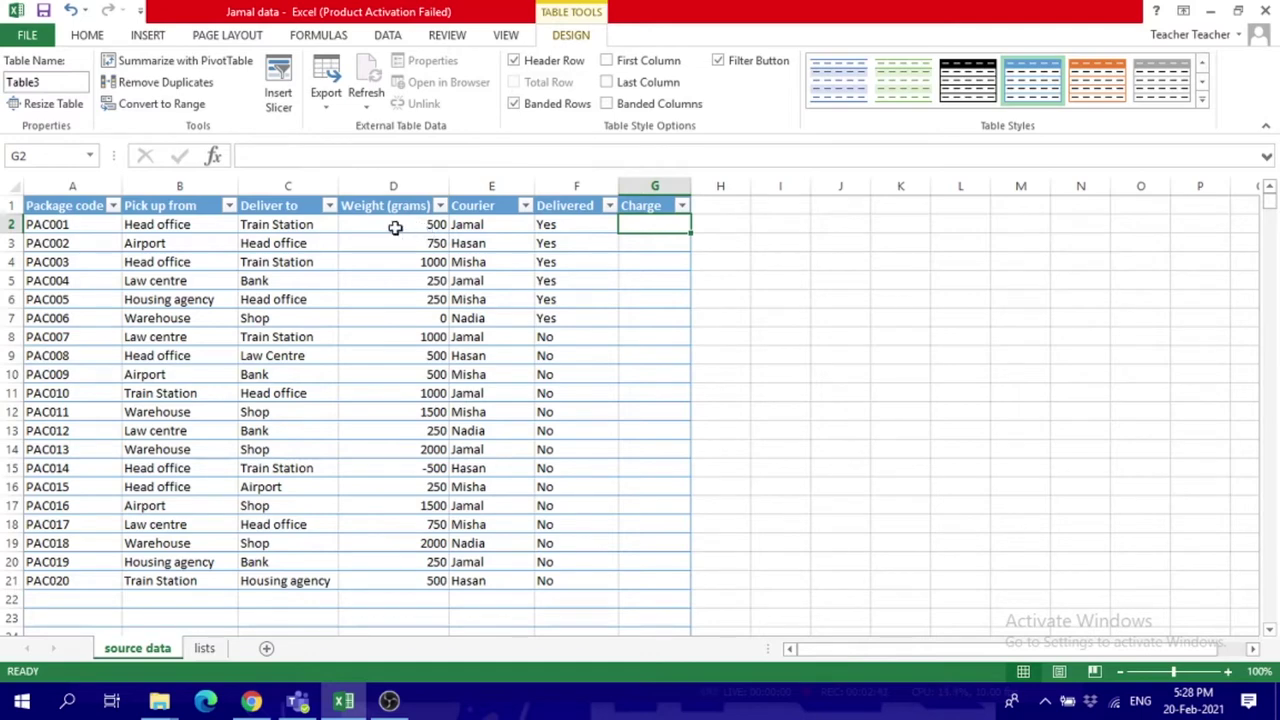
left_click(397, 226)
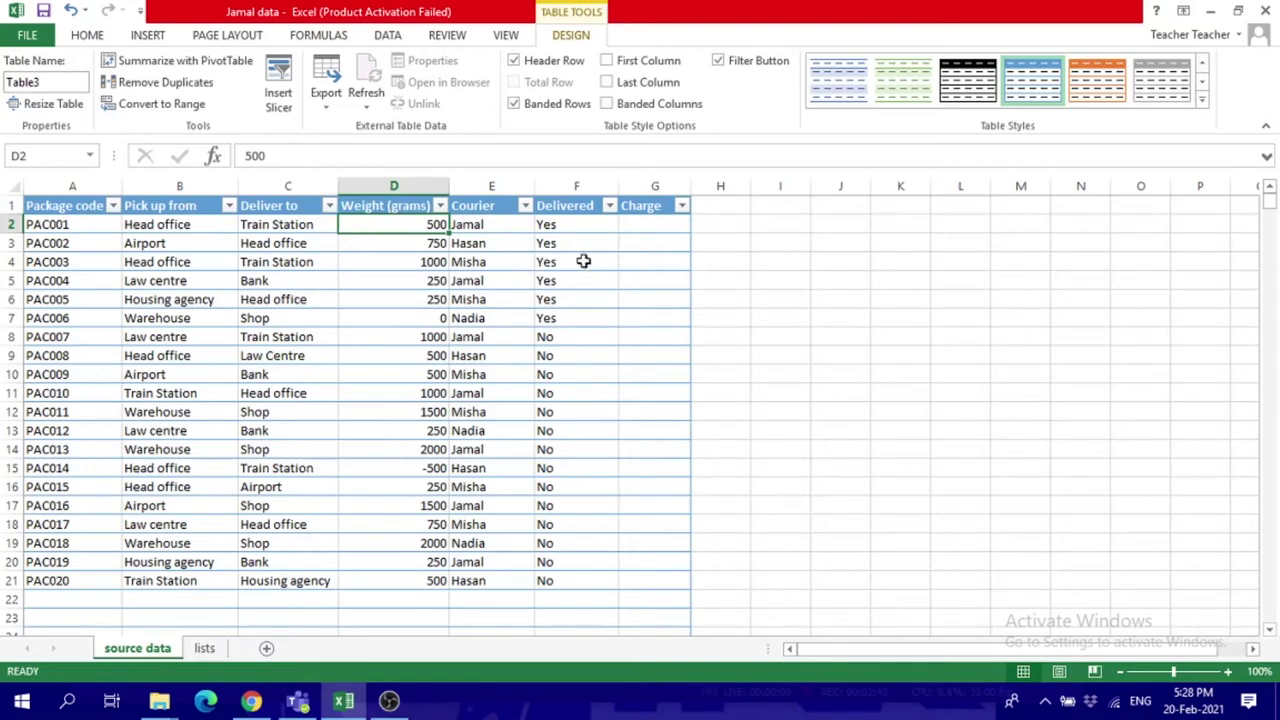
- Begin a formula with an equals sign in Charge cell G2
left_click(651, 224)
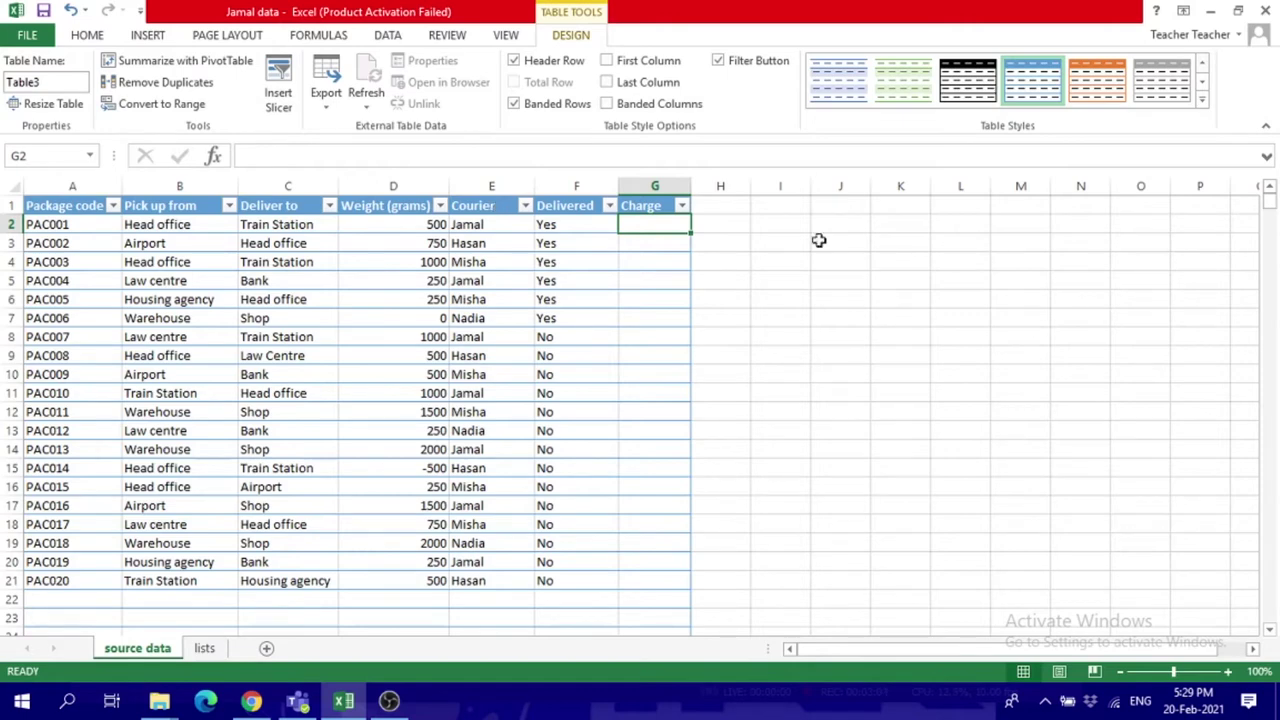
type("=")
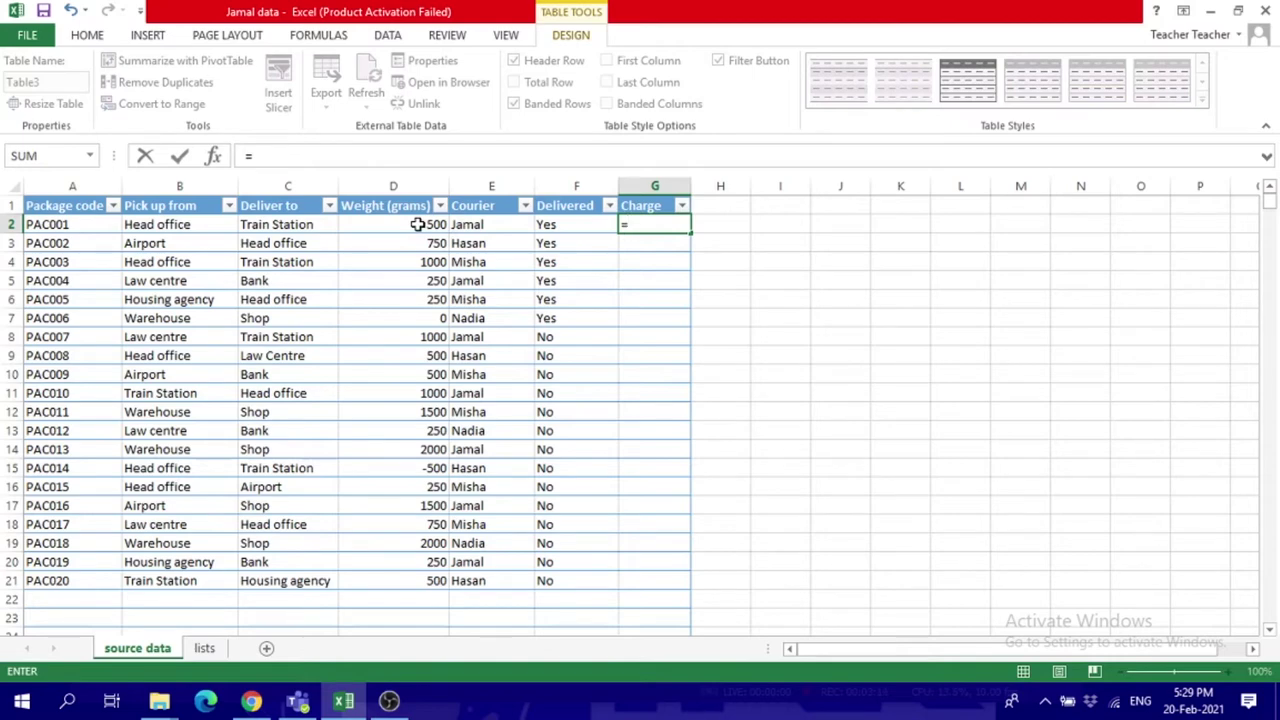
- Complete the formula as the D2 weight divided by 50, filling the whole Charge column
left_click(418, 224)
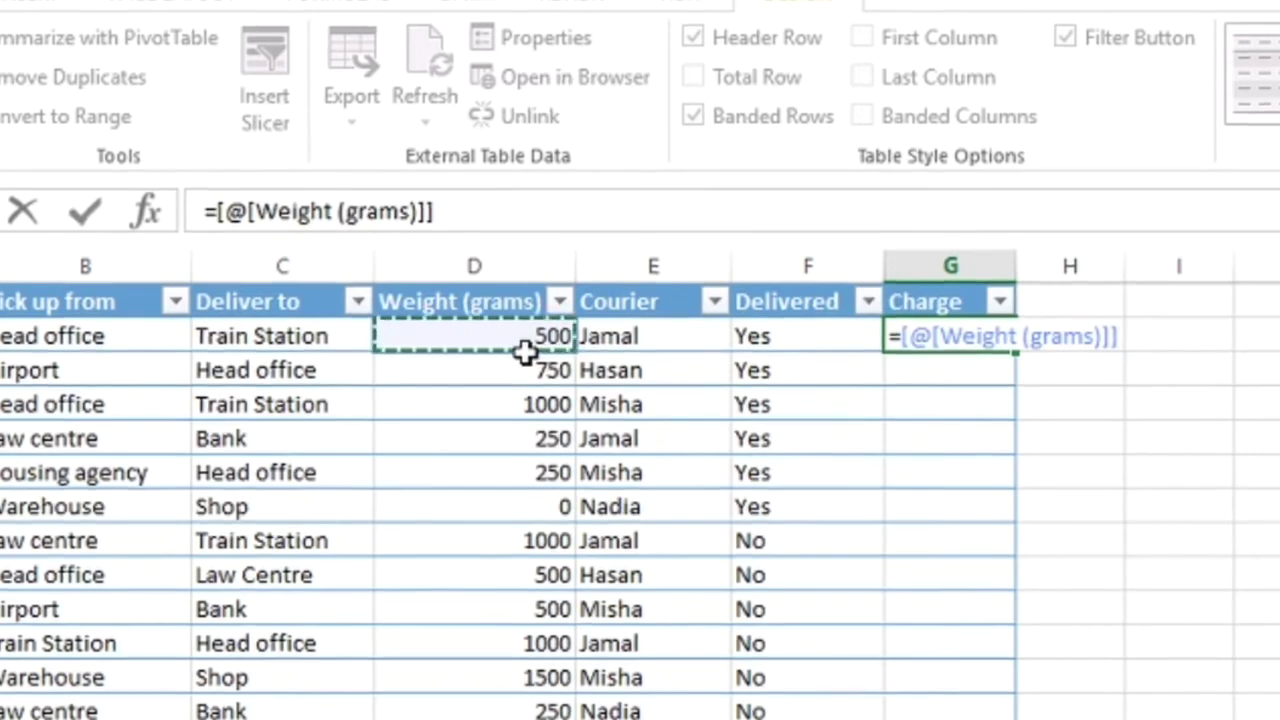
type("/")
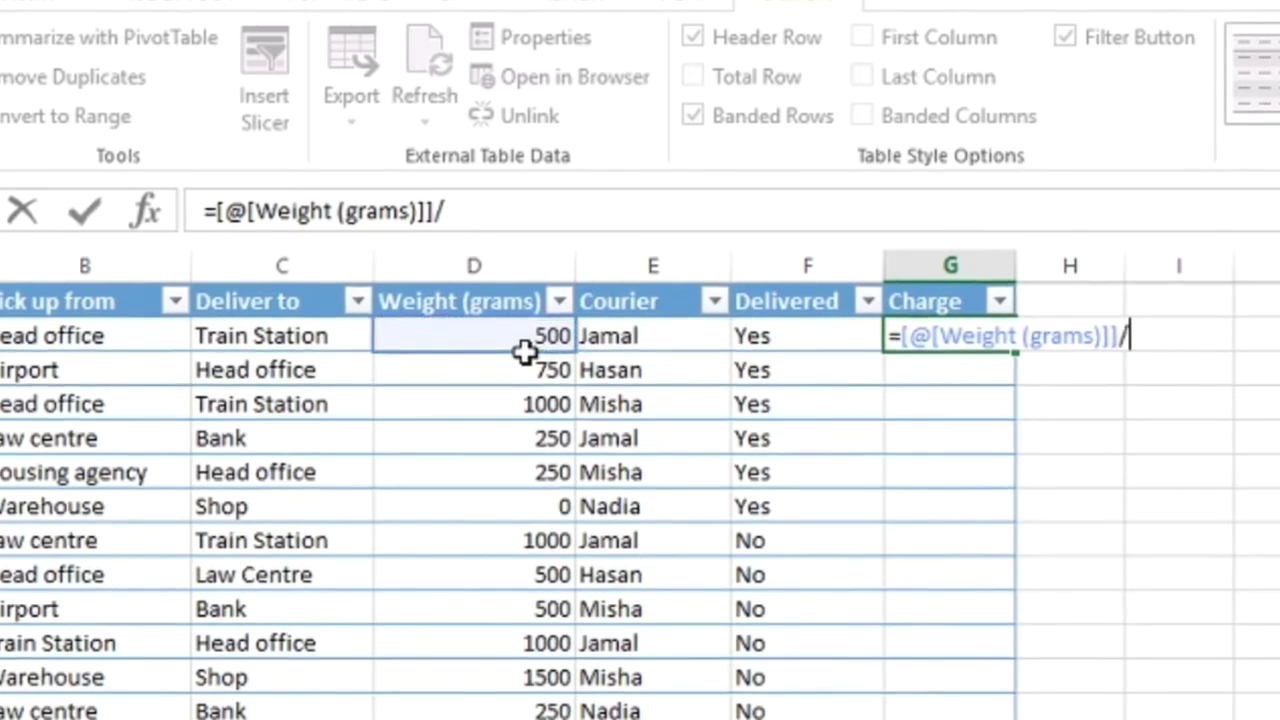
type("50")
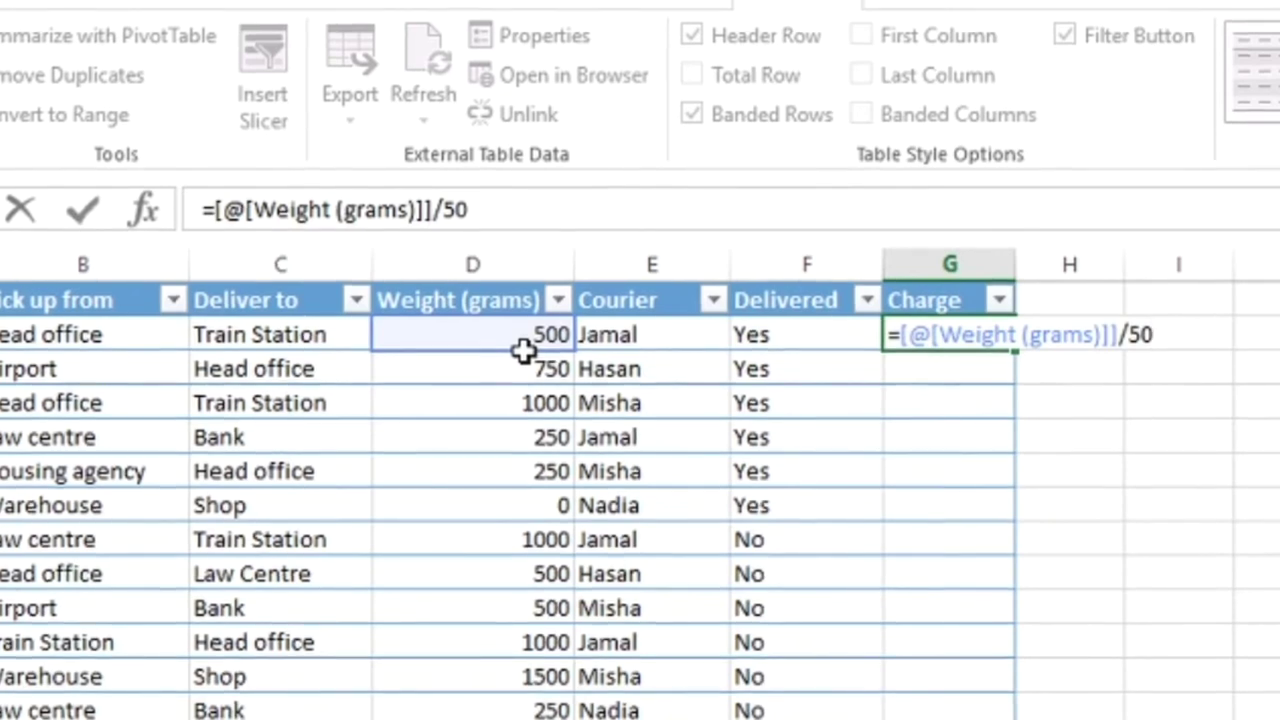
key("Return")
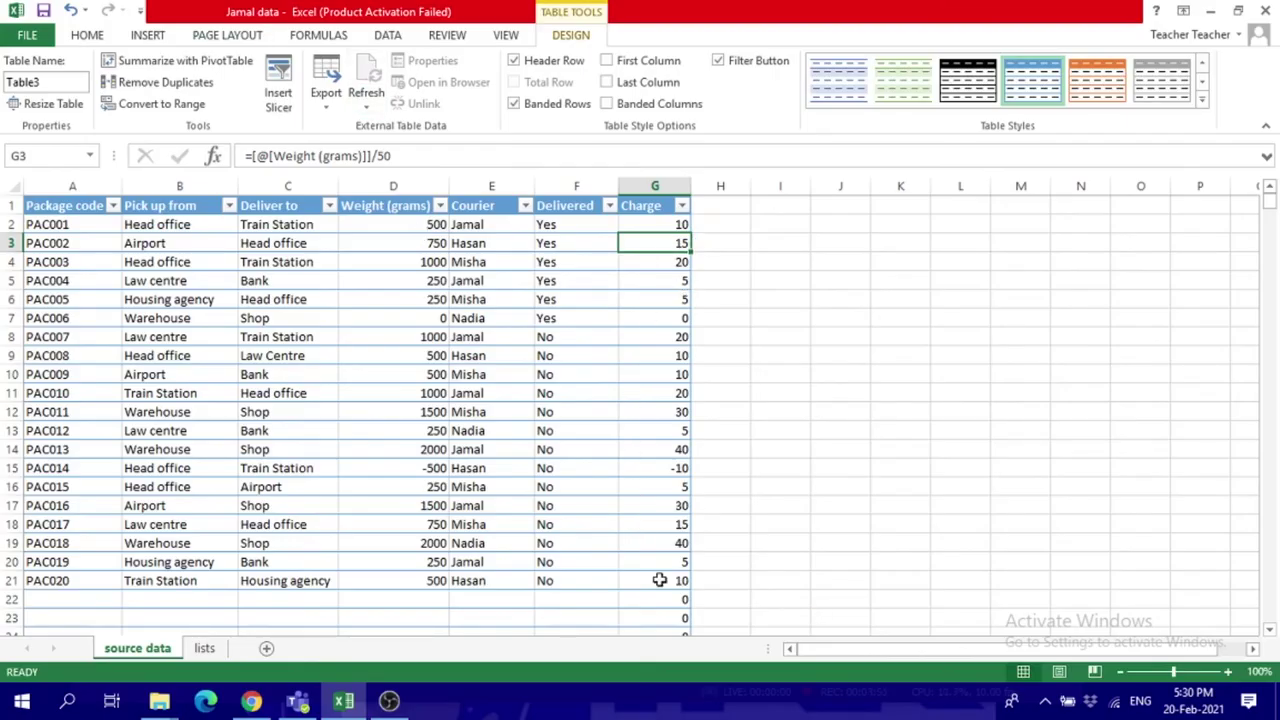
scroll(661, 579, "down", 3)
- Apply $ English (United States) accounting format to the Charge column
scroll(661, 579, "down", 1)
scroll(660, 580, "down", 1)
scroll(660, 577, "up", 3)
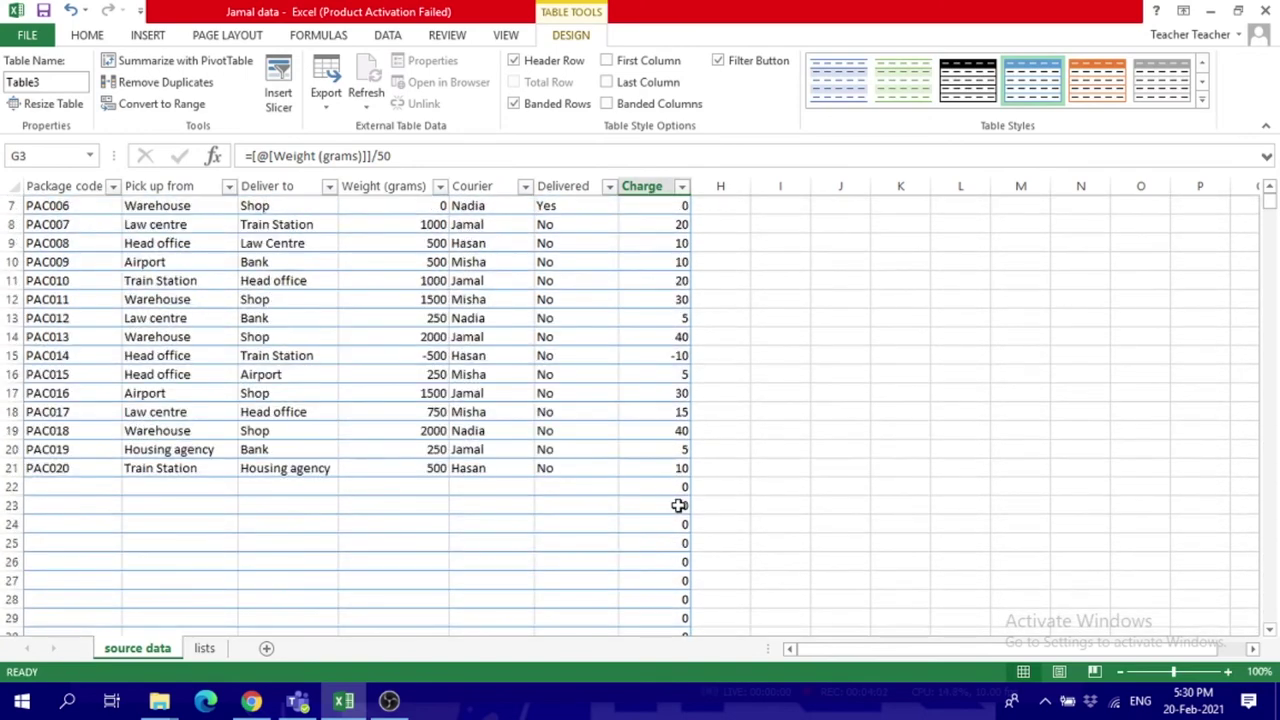
scroll(680, 506, "up", 2)
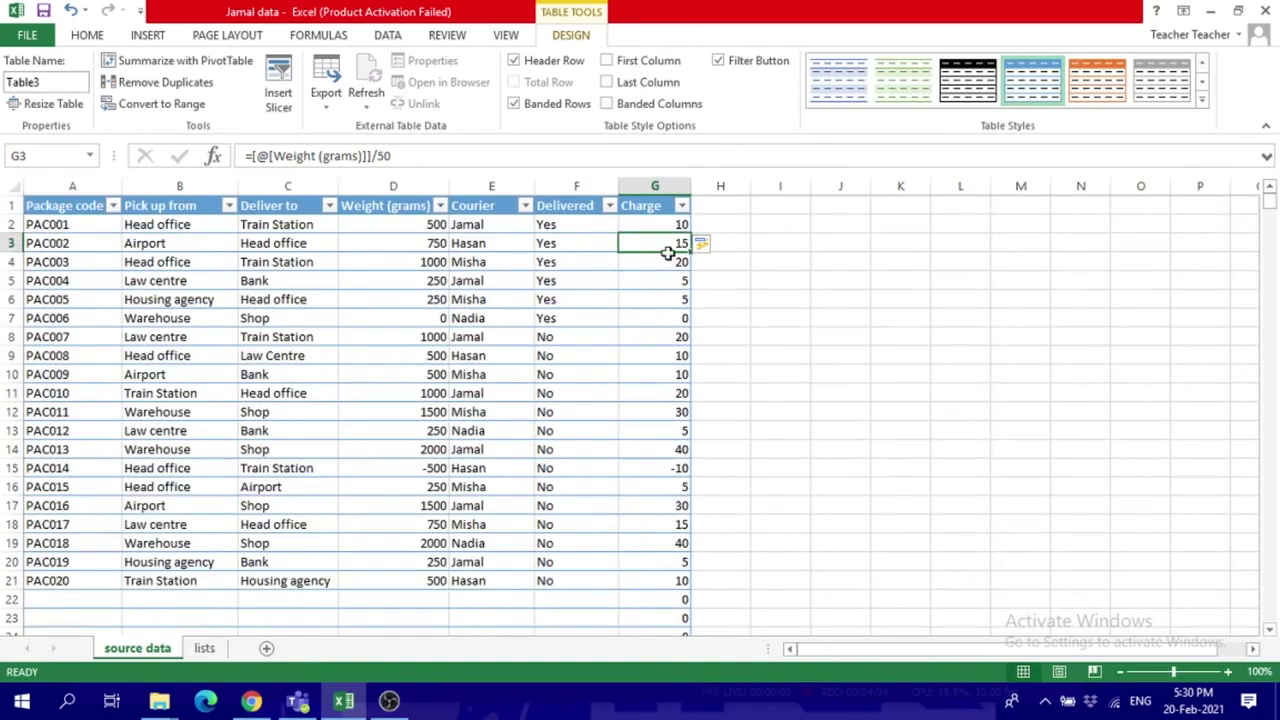
left_click(660, 183)
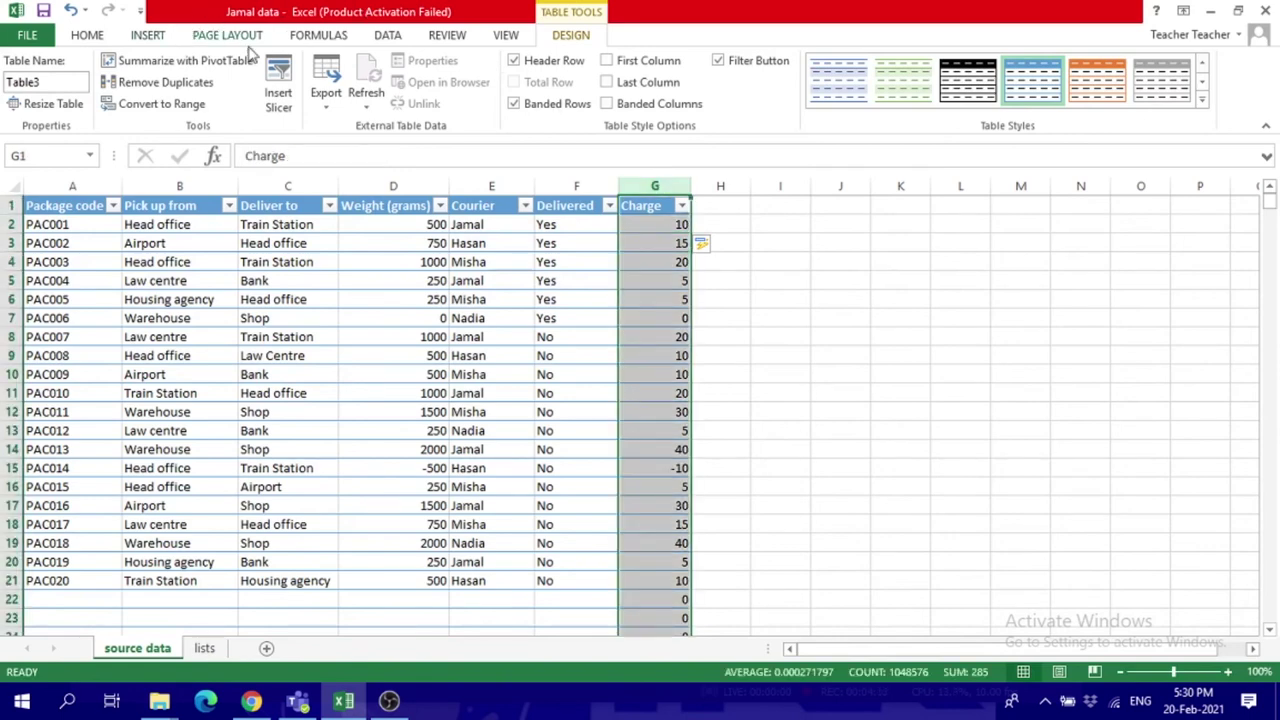
left_click(90, 36)
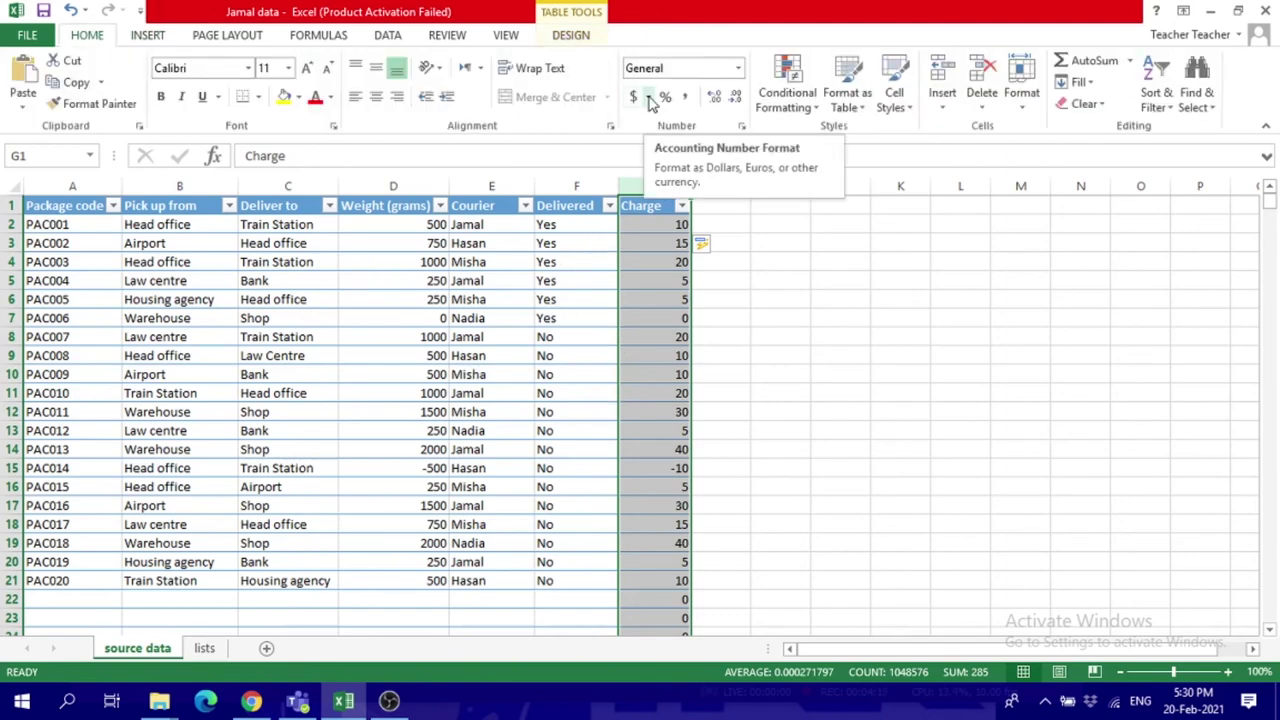
left_click(649, 100)
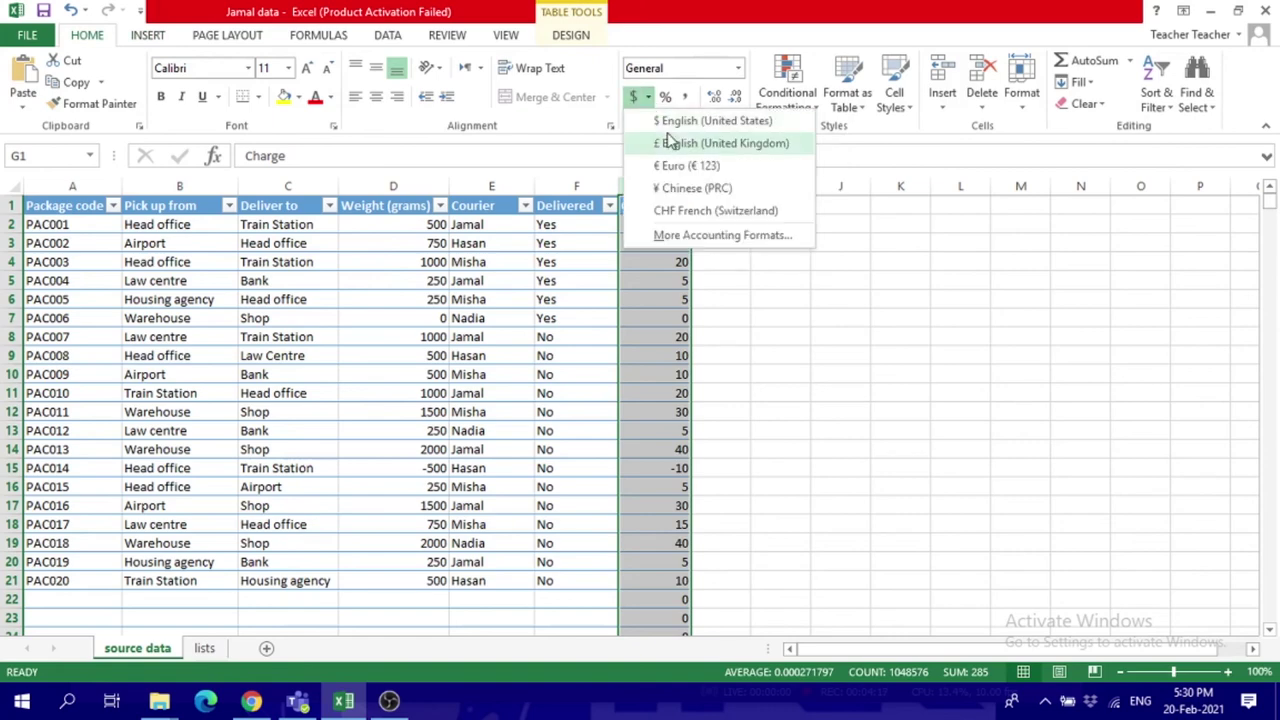
left_click(712, 121)
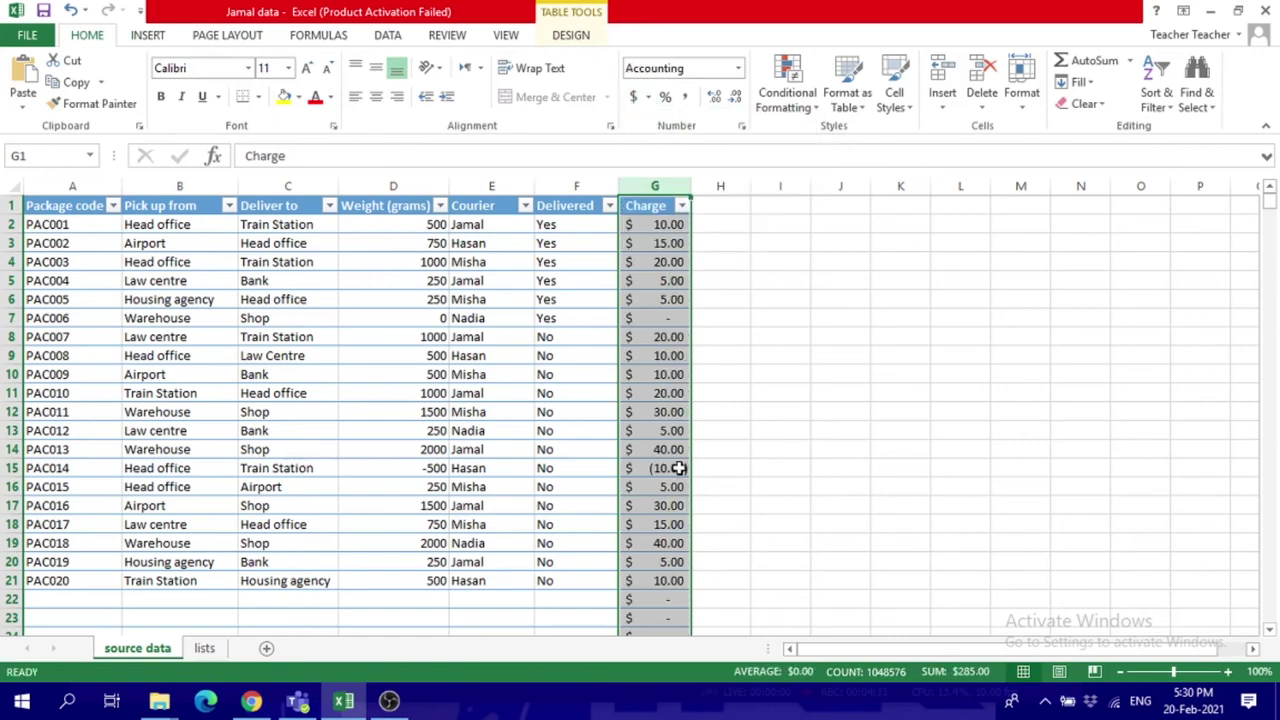
- Check the zero-weight and negative-weight charges in rows 7 and 15, plus G9
left_click(664, 318)
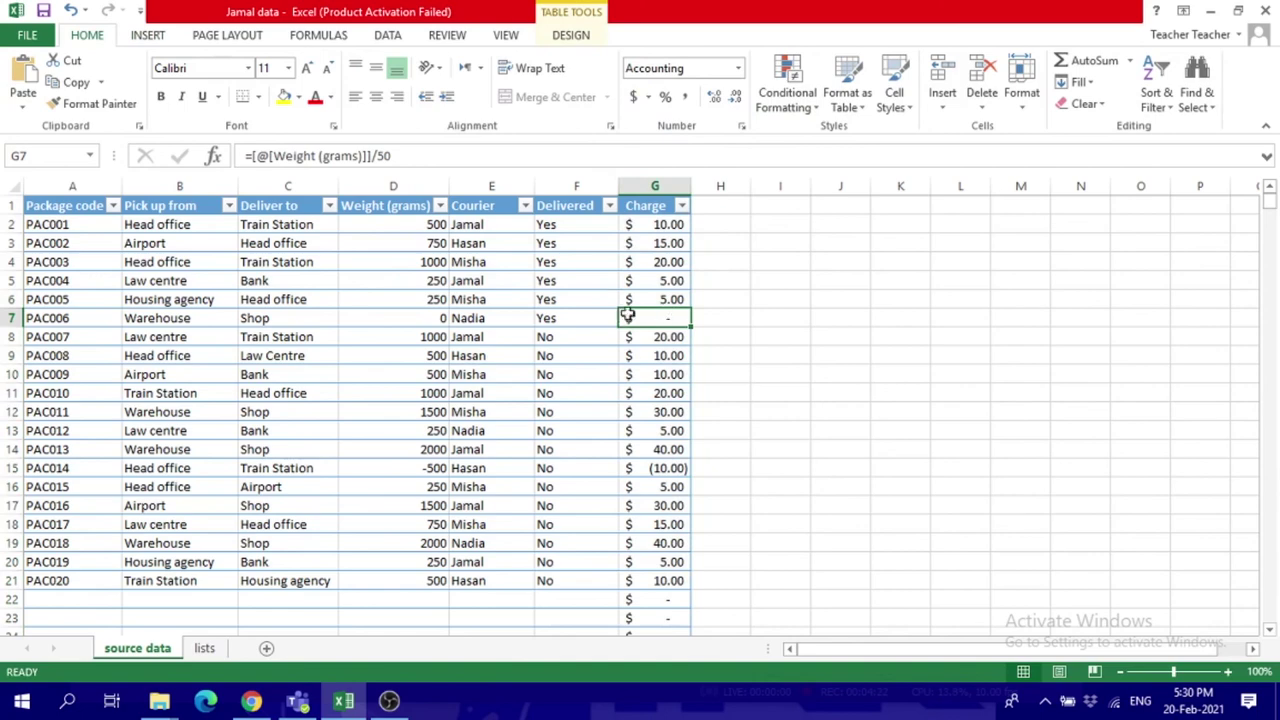
left_click(421, 318)
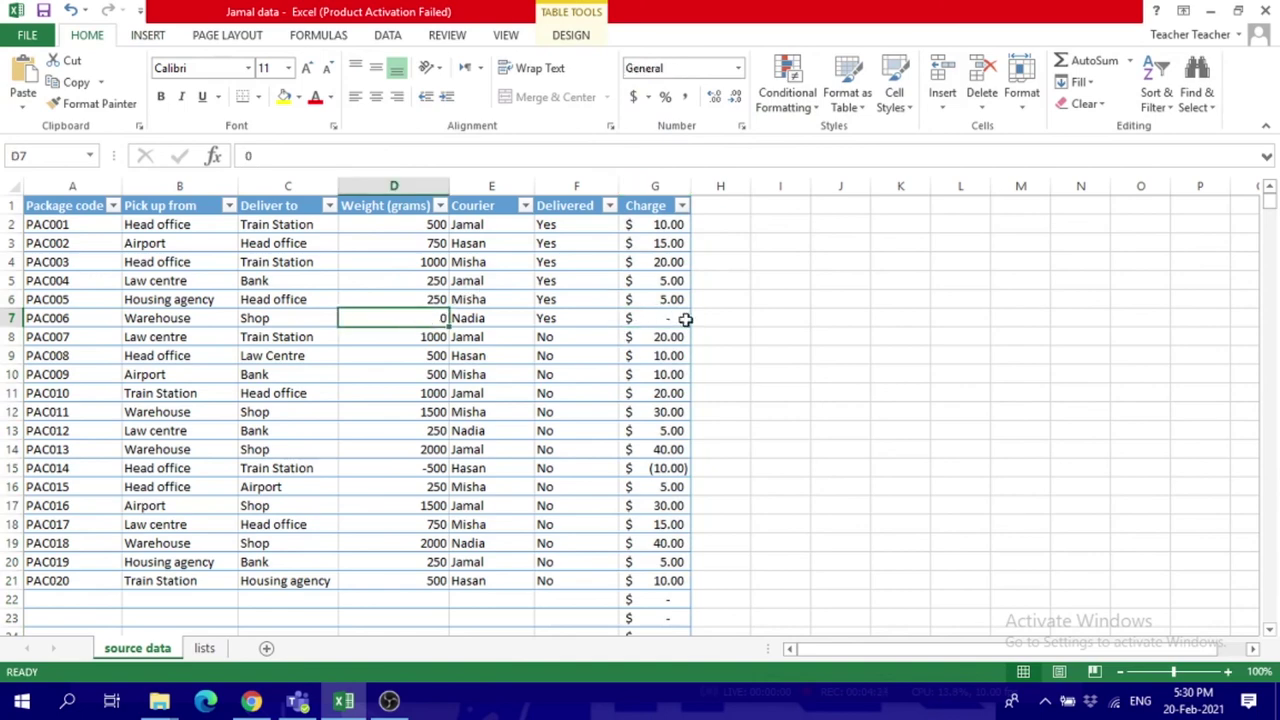
left_click(410, 472)
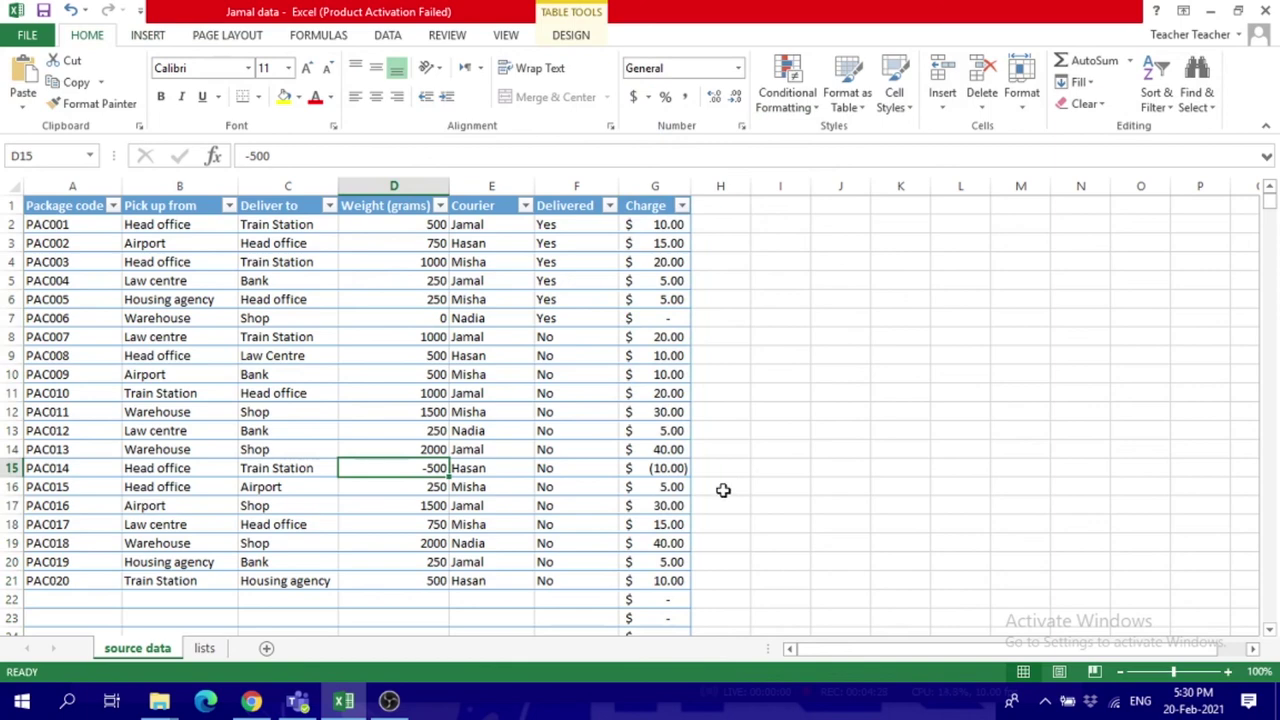
left_click(672, 468)
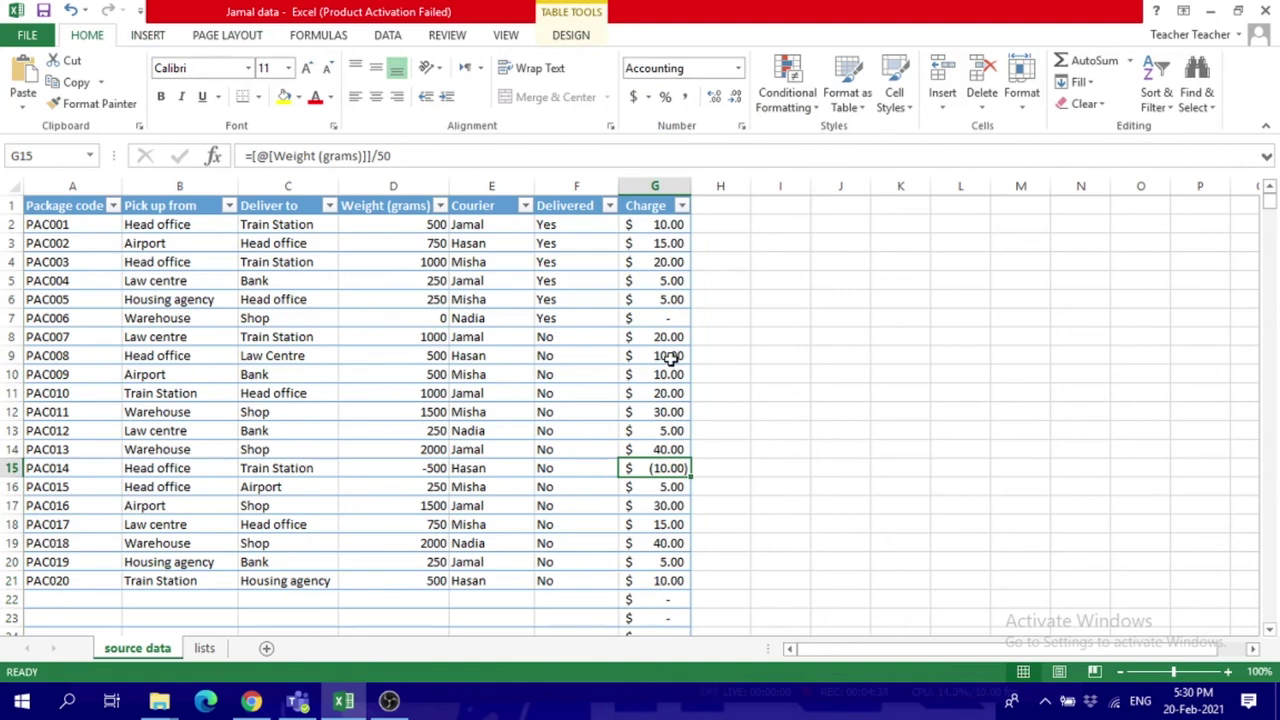
left_click(632, 350)
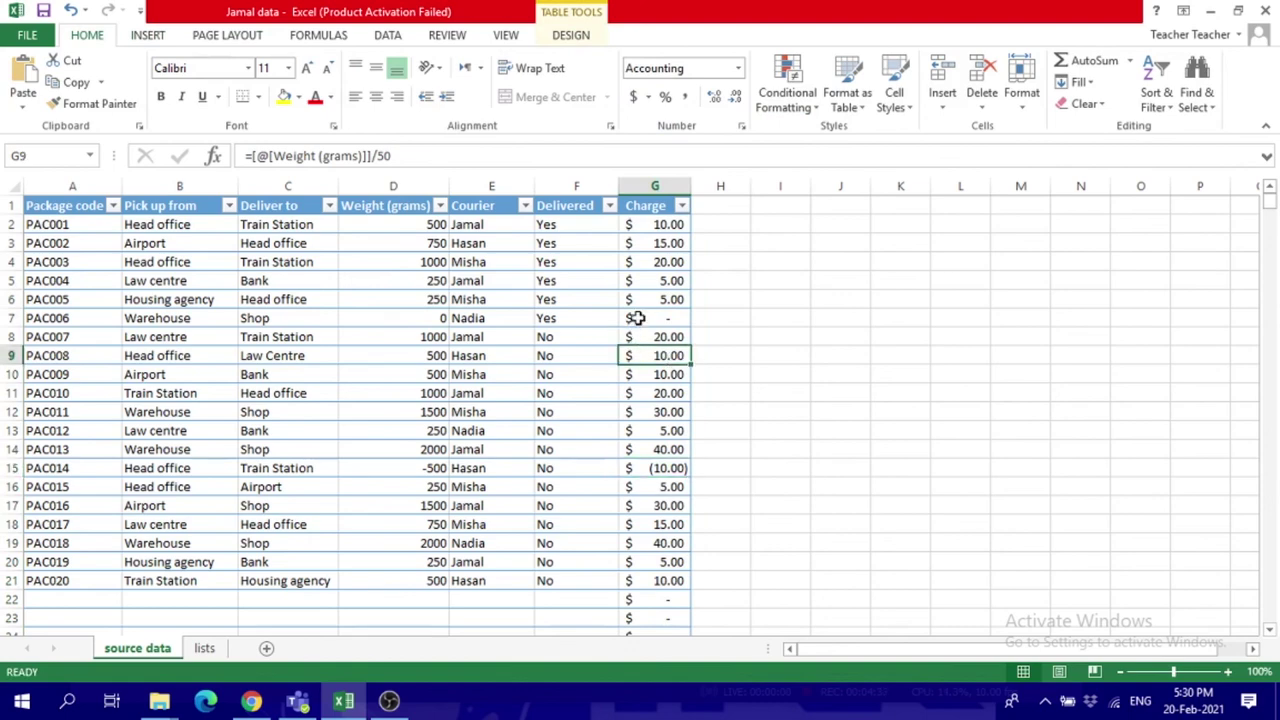